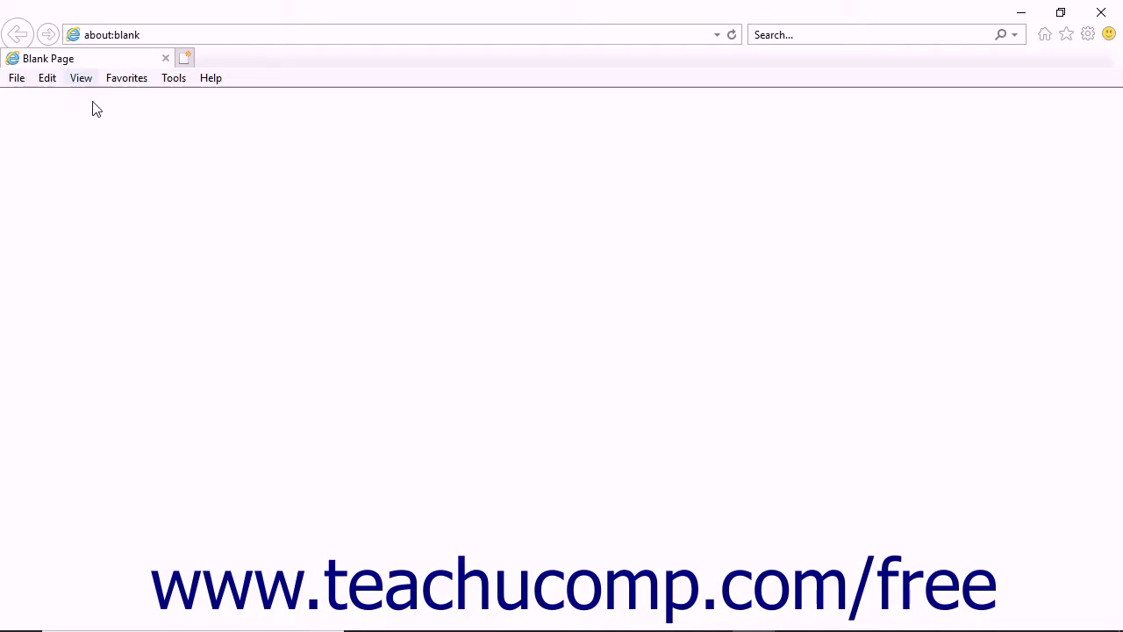
Step: Show the Adobe Acrobat Create PDF Toolbar in Internet Explorer, enabling the add-on together with its two related add-ons
{"action": "left_click", "coordinate": [81, 78]}
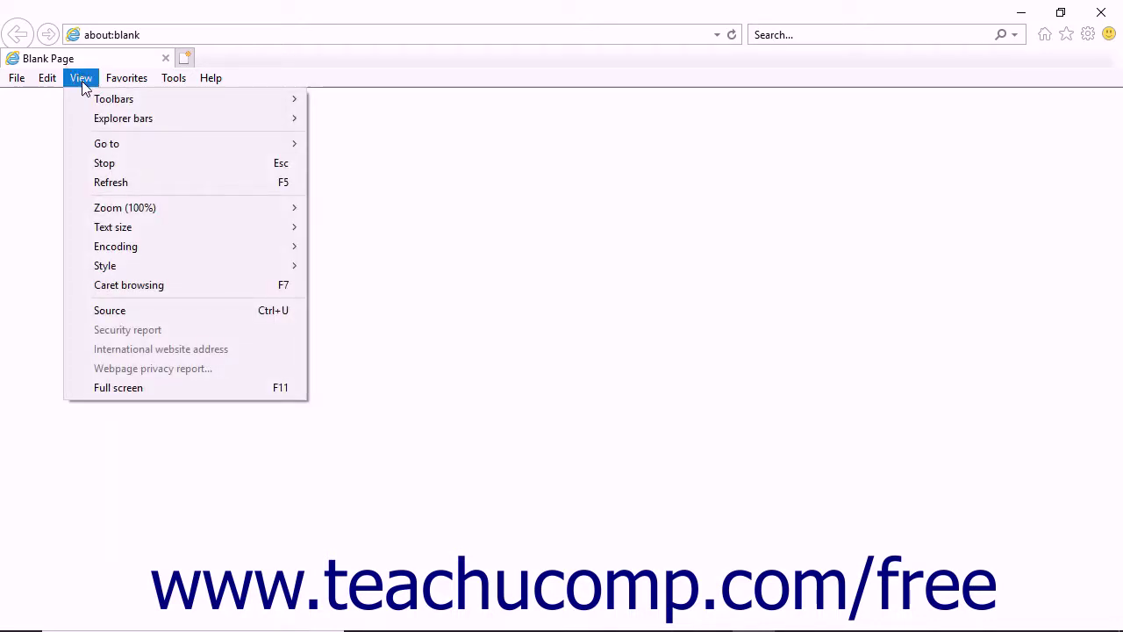
{"action": "mouse_move", "coordinate": [135, 98]}
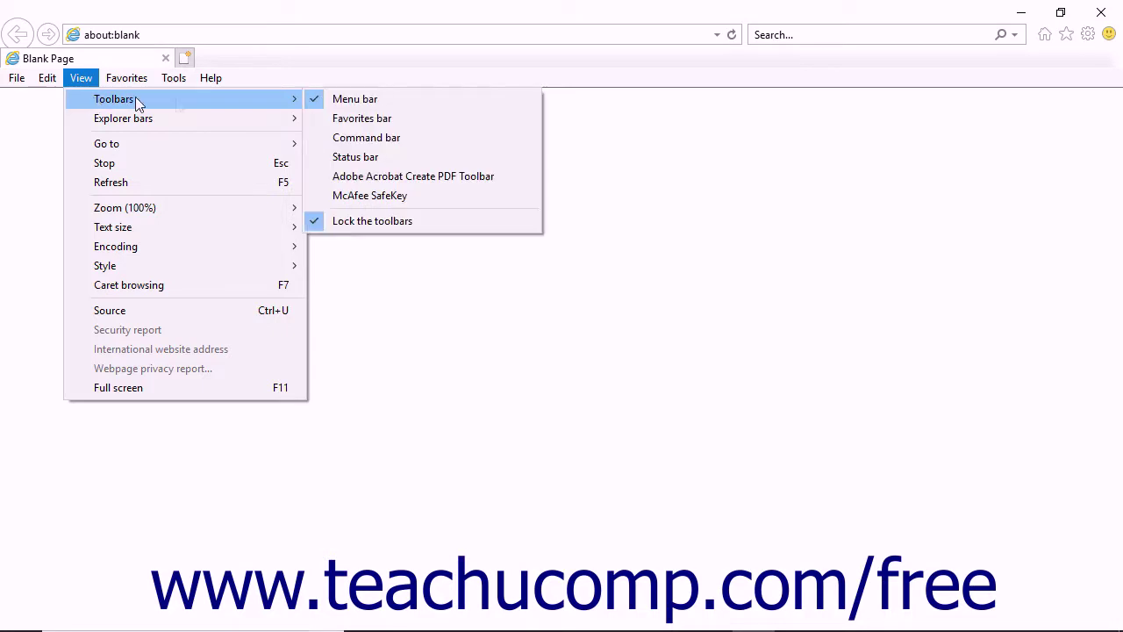
{"action": "left_click", "coordinate": [407, 179]}
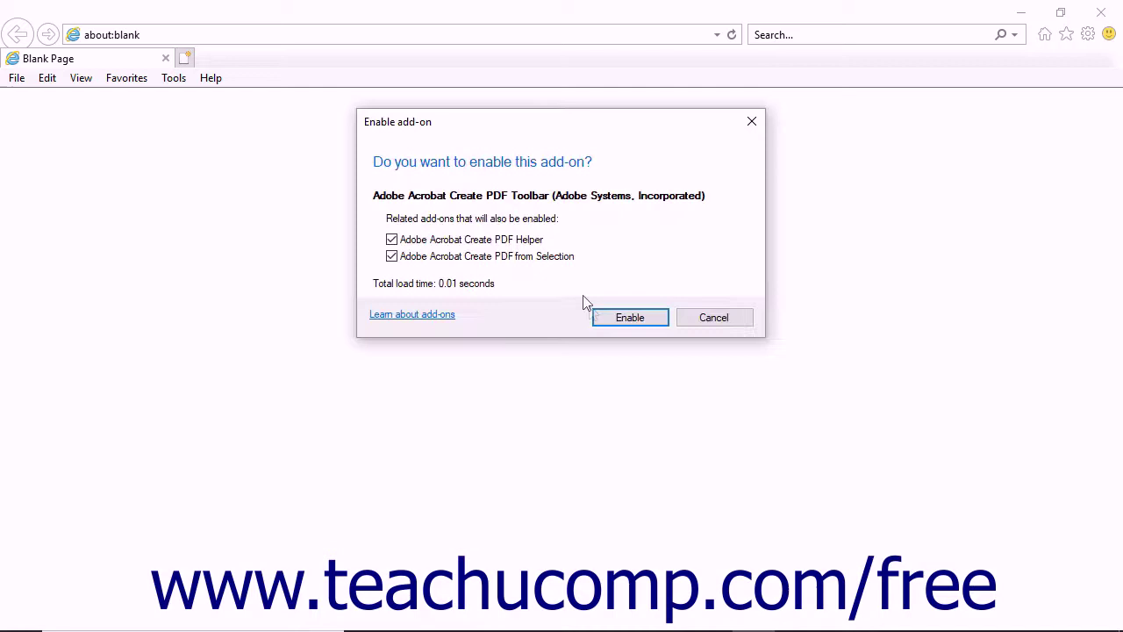
{"action": "left_click", "coordinate": [630, 318]}
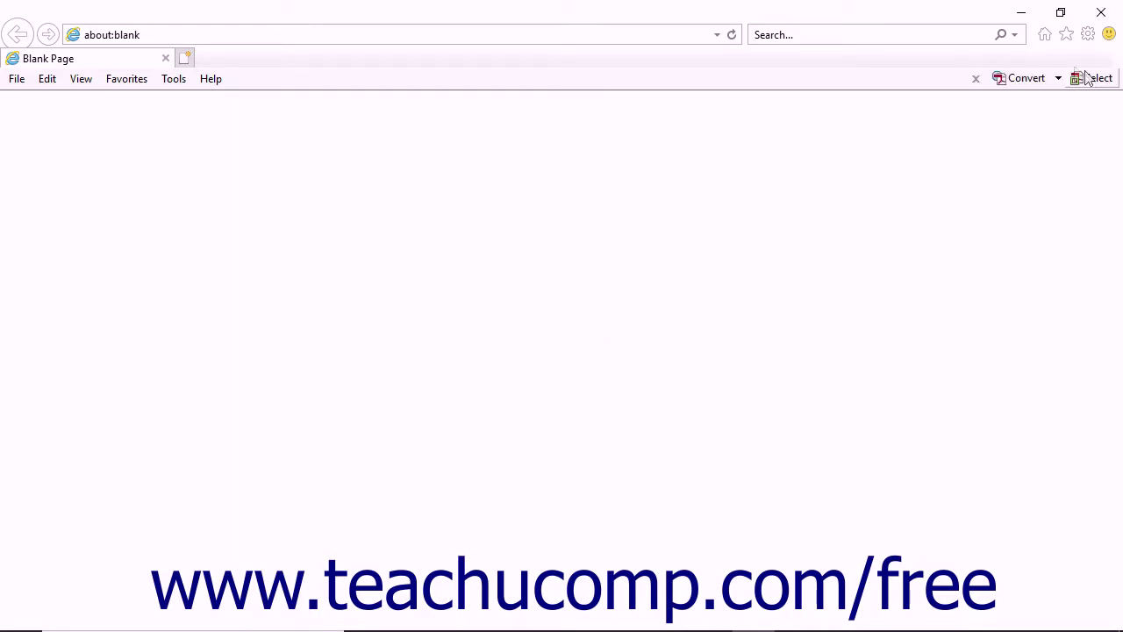
Step: Switch to Firefox and open the Add-ons Manager to check the Adobe Acrobat extension
{"action": "left_click", "coordinate": [582, 617]}
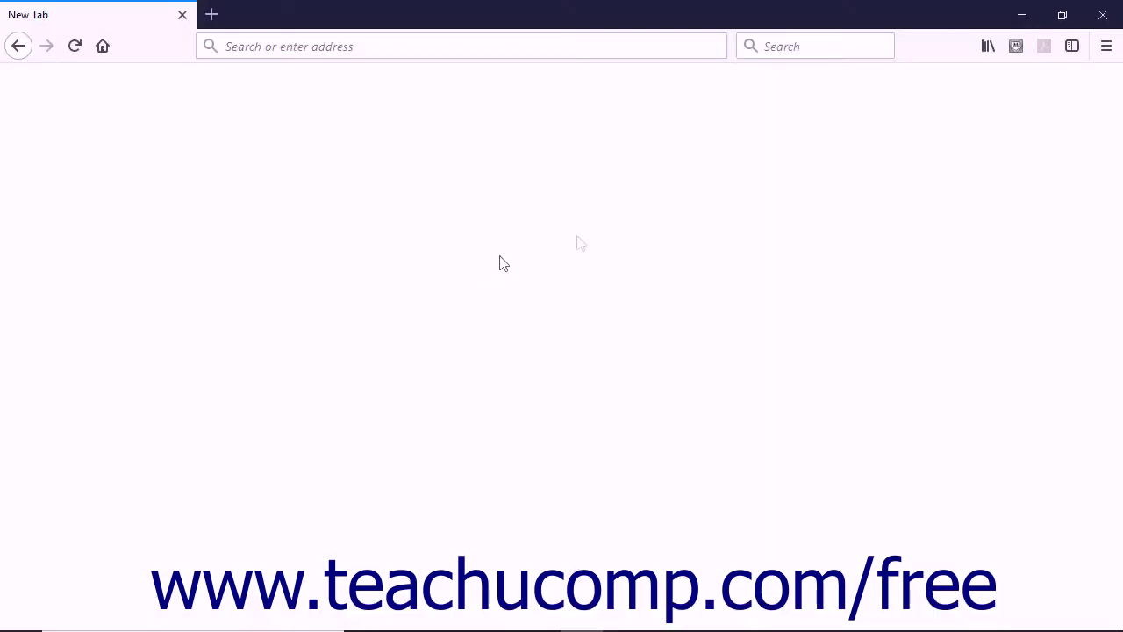
{"action": "left_click", "coordinate": [1106, 48]}
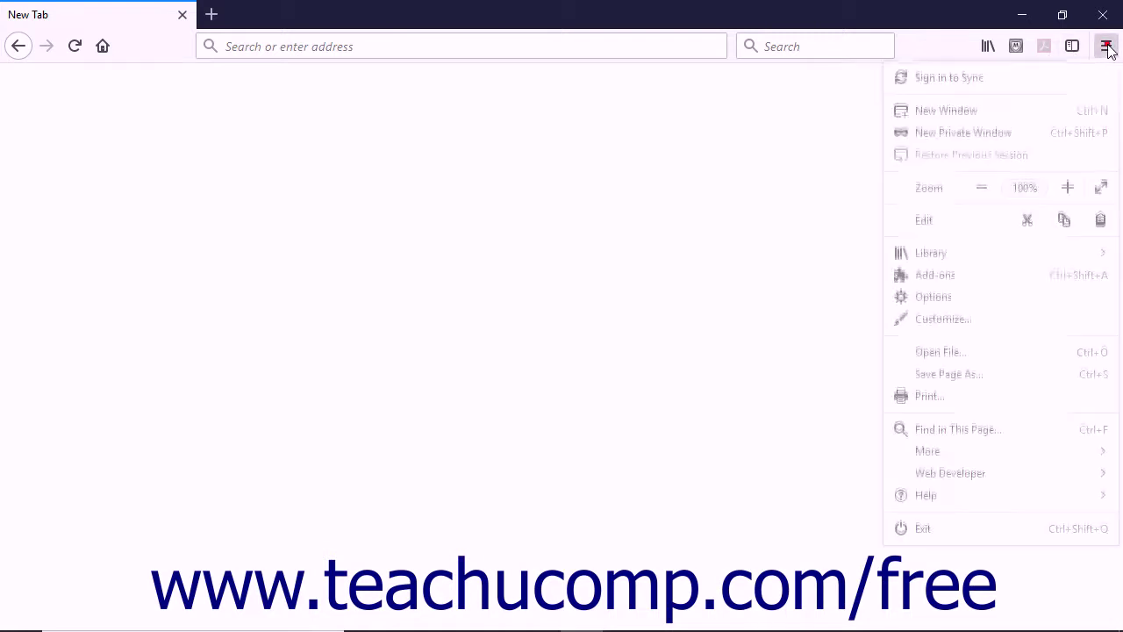
{"action": "left_click", "coordinate": [957, 277]}
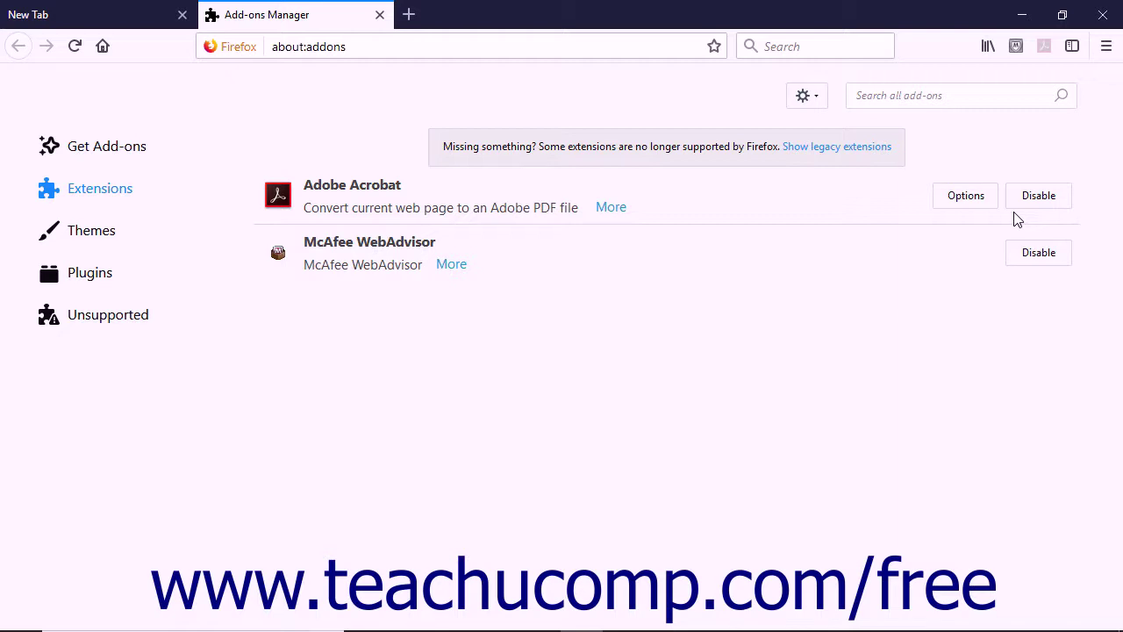
Step: Switch to Chrome, enable the newly added Adobe Acrobat extension, and open the Extensions page to check it
{"action": "left_click", "coordinate": [840, 616]}
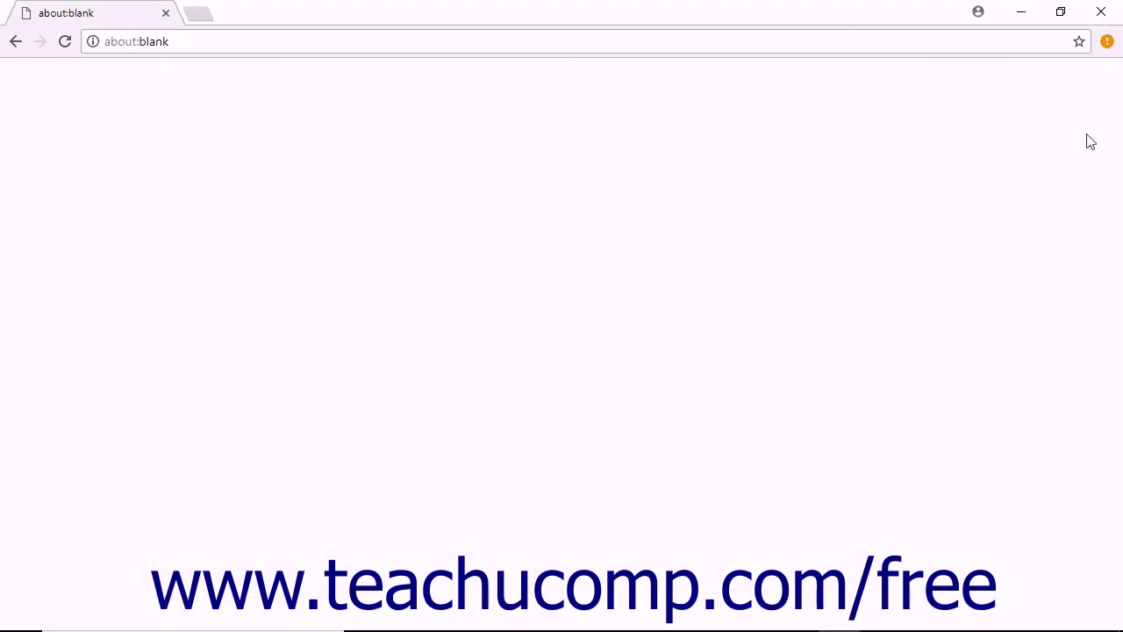
{"action": "left_click", "coordinate": [1107, 42]}
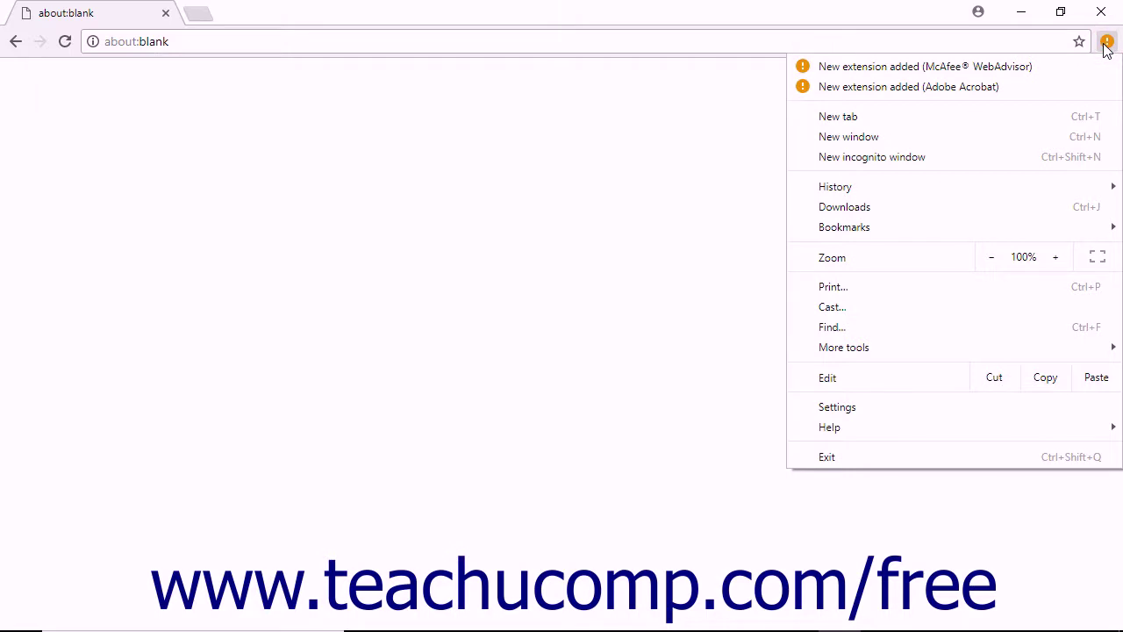
{"action": "left_click", "coordinate": [1037, 86]}
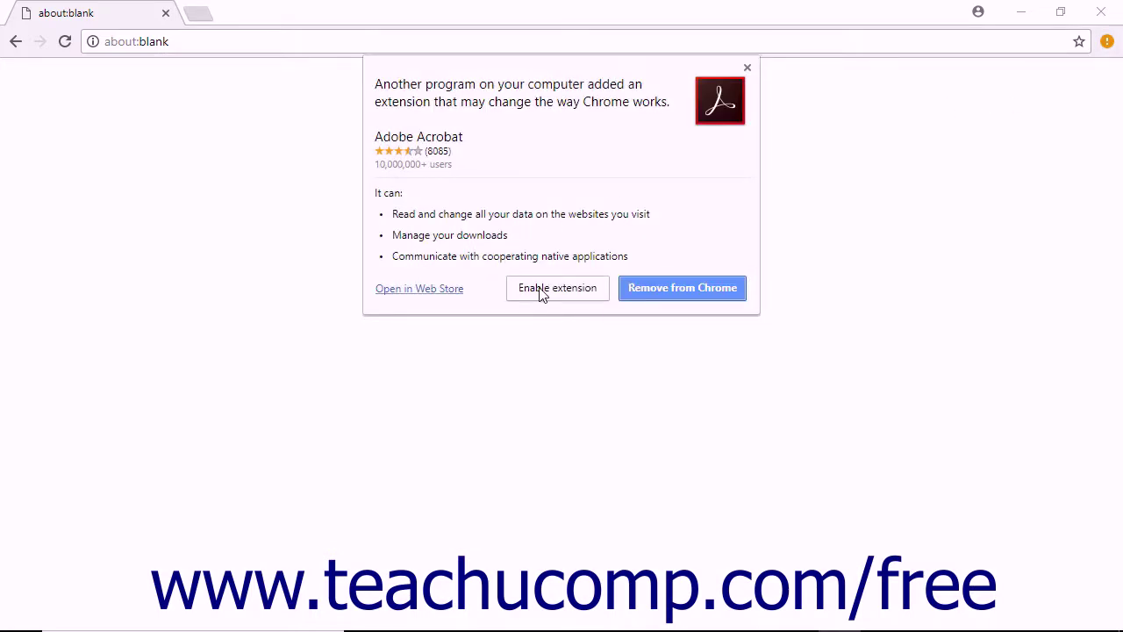
{"action": "left_click", "coordinate": [541, 290]}
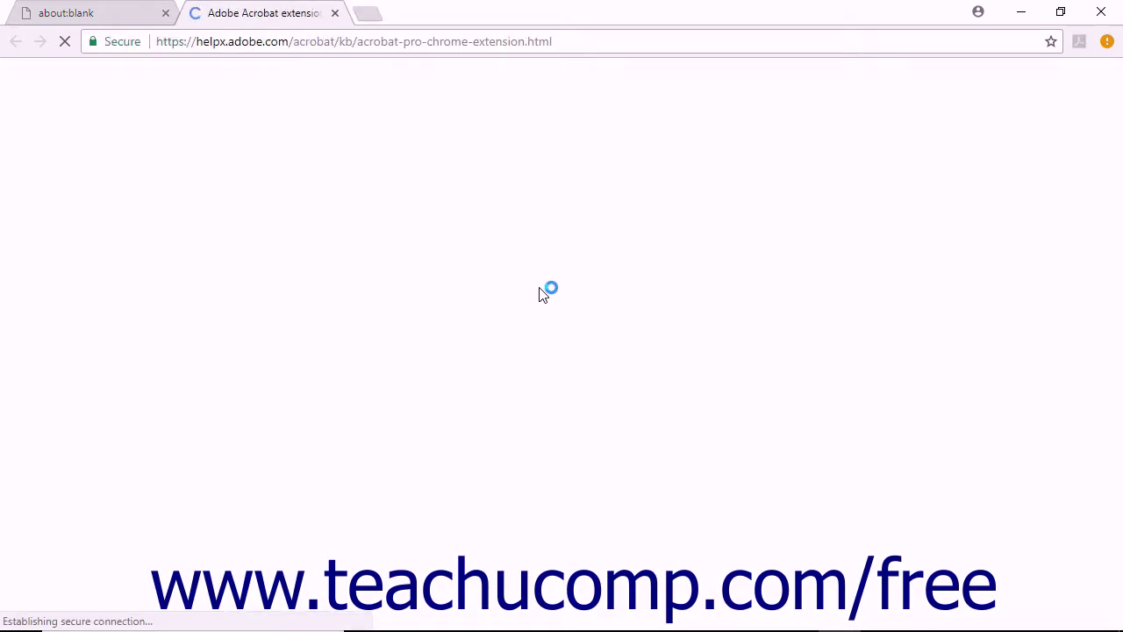
{"action": "left_click", "coordinate": [1107, 43]}
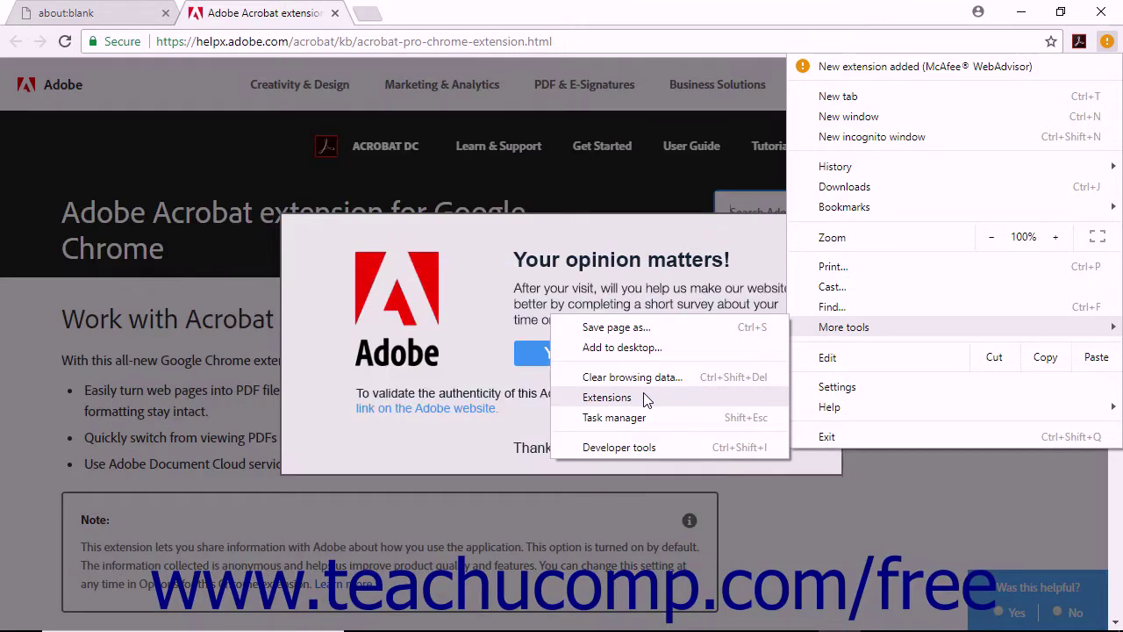
{"action": "left_click", "coordinate": [645, 397]}
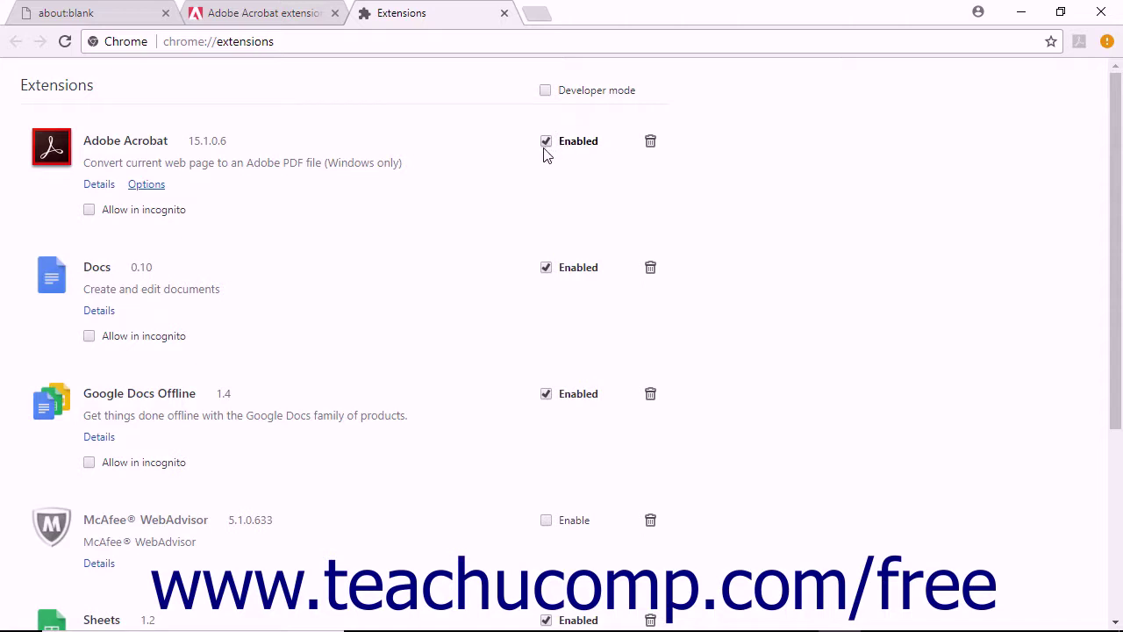
Step: Switch back to Internet Explorer and load google.com
{"action": "left_click", "coordinate": [752, 614]}
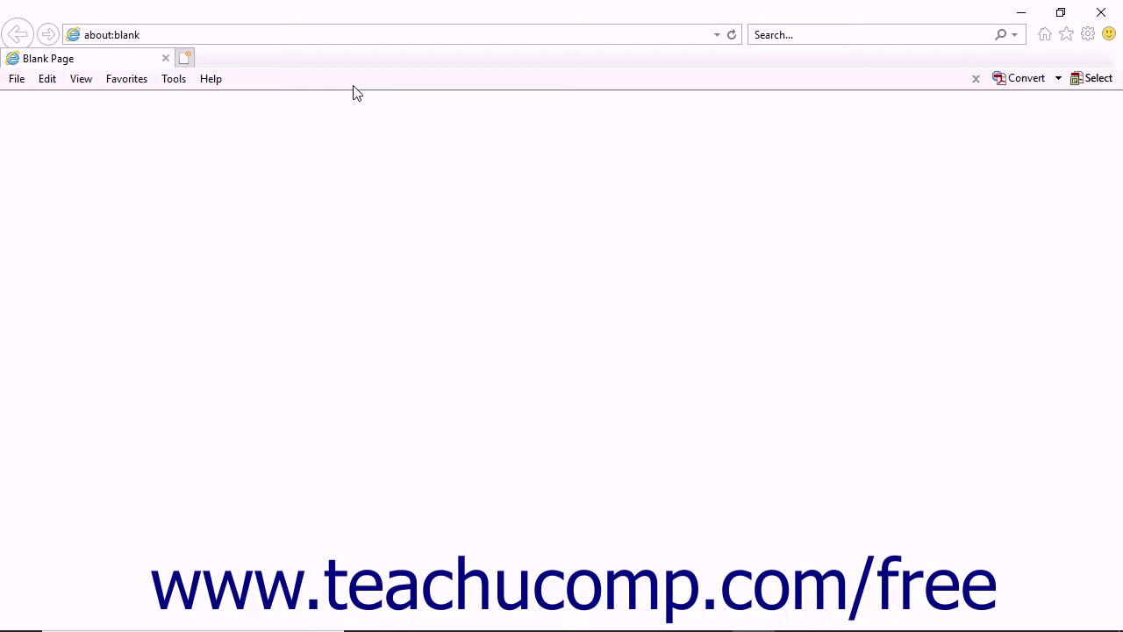
{"action": "left_click", "coordinate": [161, 34]}
{"action": "type", "text": "google.com"}
{"action": "key", "text": "Return"}
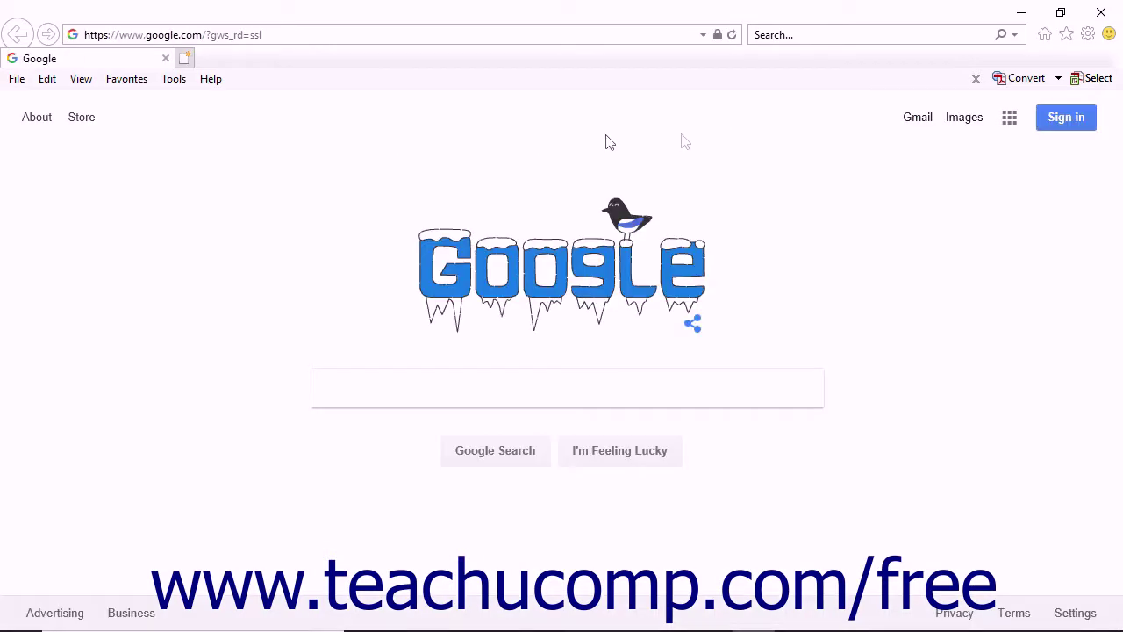
Step: Start converting the Google page to PDF with the Desktop's Sample Pictures folder as destination, and cancel the save
{"action": "left_click", "coordinate": [1018, 79]}
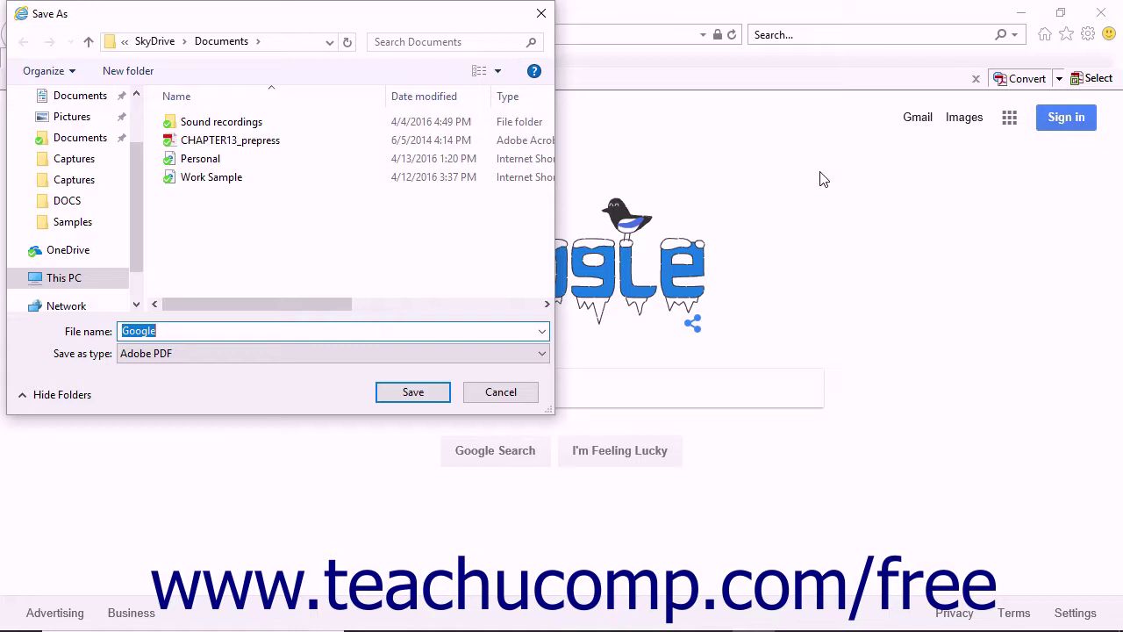
{"action": "scroll", "coordinate": [82, 100], "scroll_direction": "up", "scroll_amount": 1}
{"action": "left_click", "coordinate": [83, 98]}
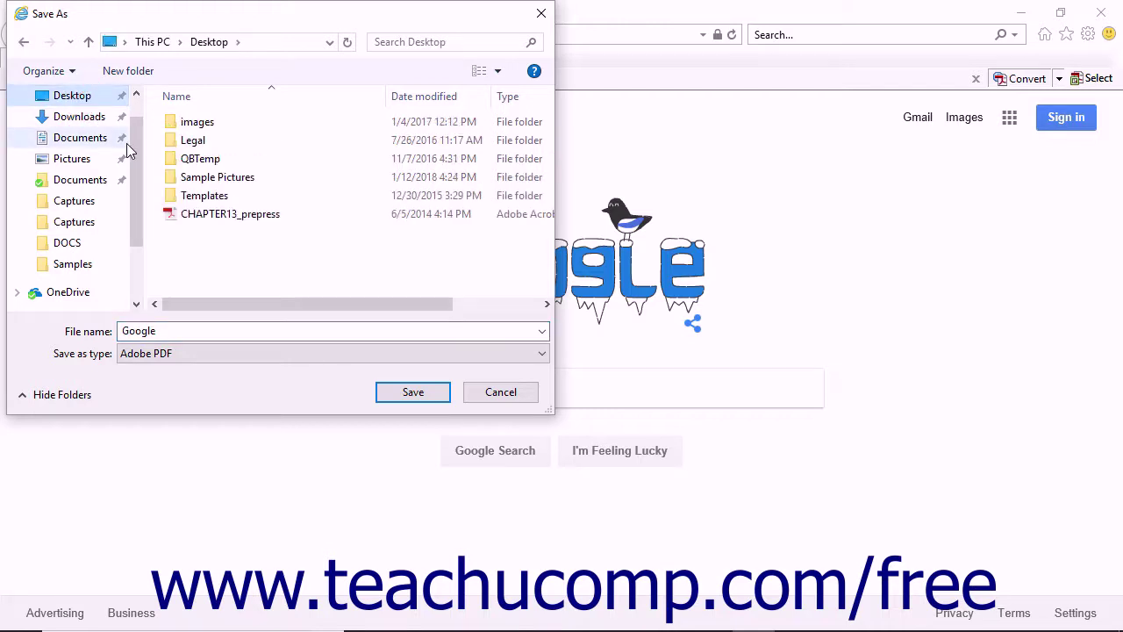
{"action": "double_click", "coordinate": [210, 177]}
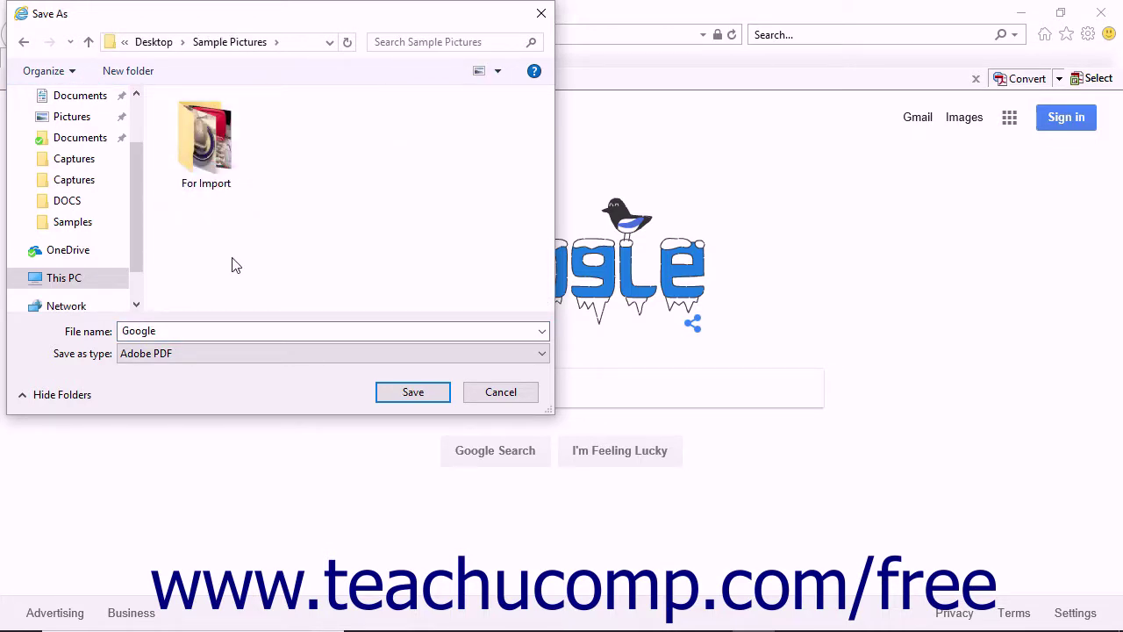
{"action": "double_click", "coordinate": [203, 330]}
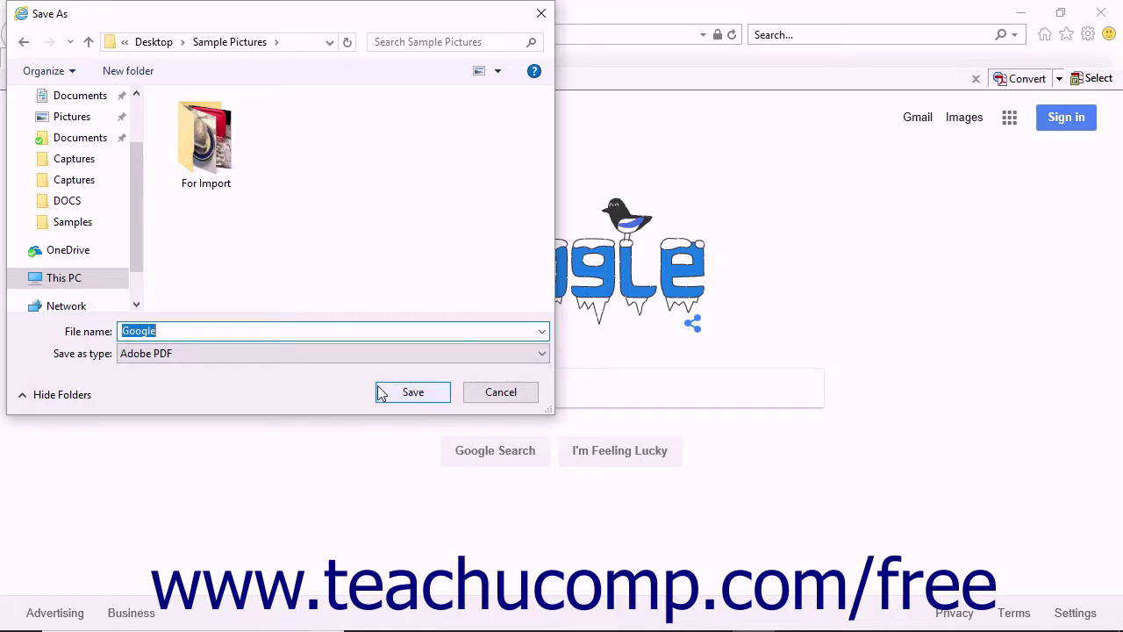
{"action": "left_click", "coordinate": [485, 392]}
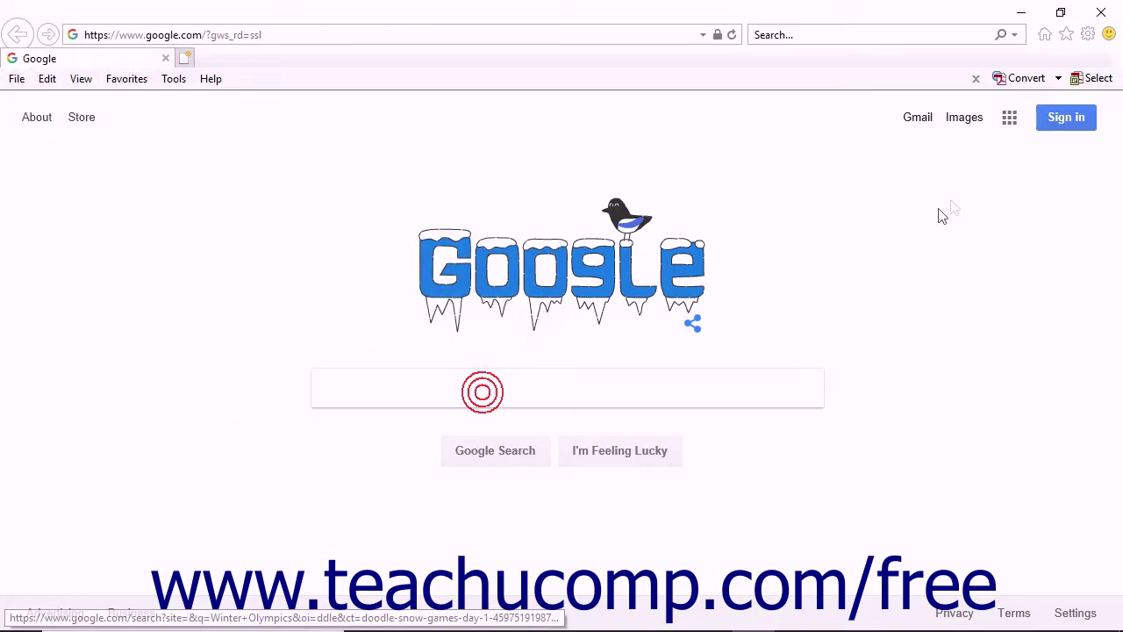
Step: Start adding the Google page to an existing PDF, and cancel the file selection
{"action": "left_click", "coordinate": [1060, 79]}
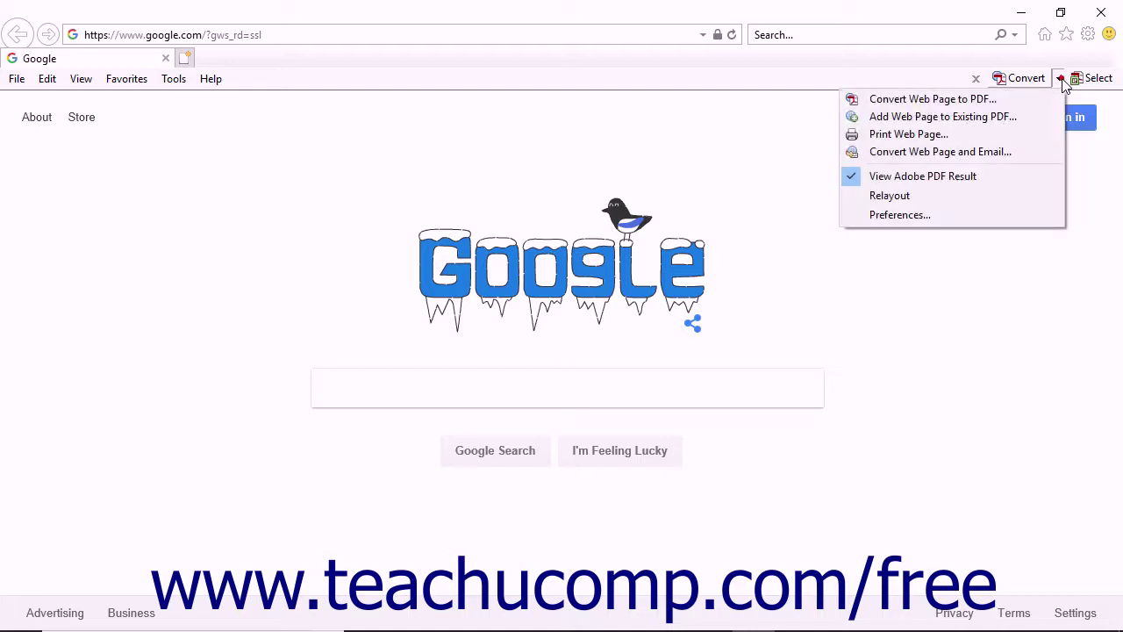
{"action": "left_click", "coordinate": [1021, 117]}
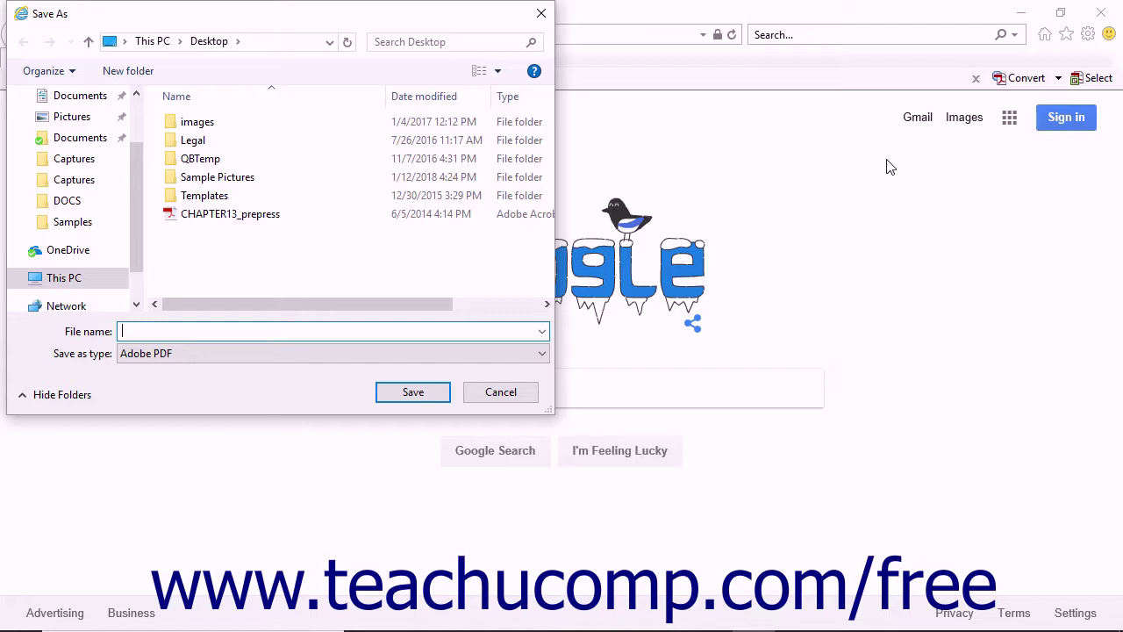
{"action": "left_click", "coordinate": [519, 393]}
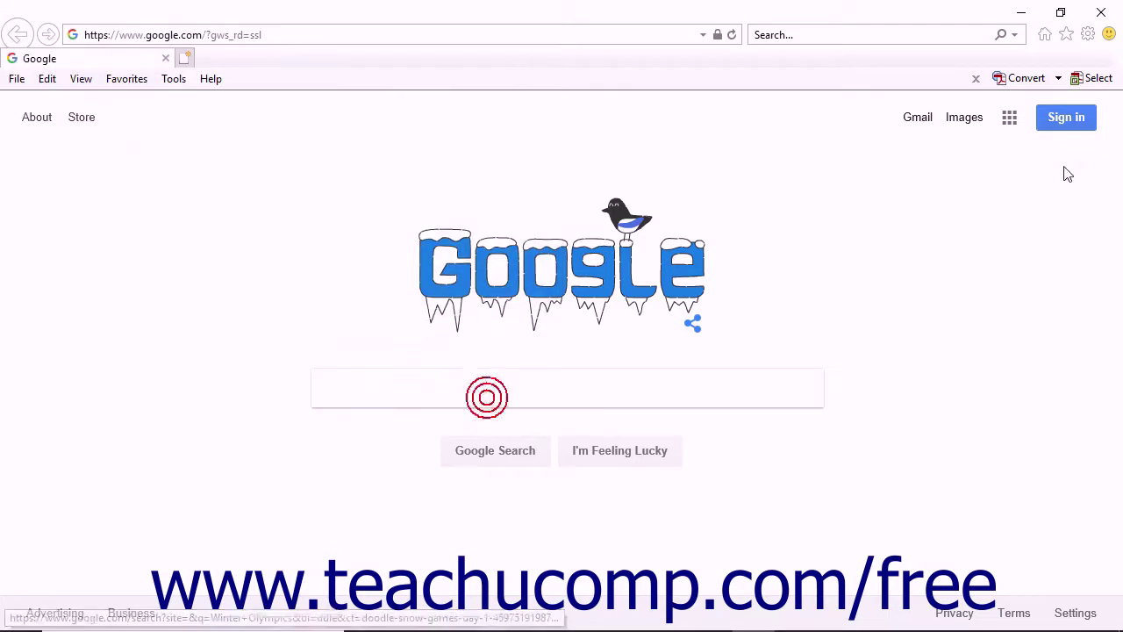
Step: Open the Google page for printing through Acrobat and try the grayscale option on and off
{"action": "left_click", "coordinate": [1059, 79]}
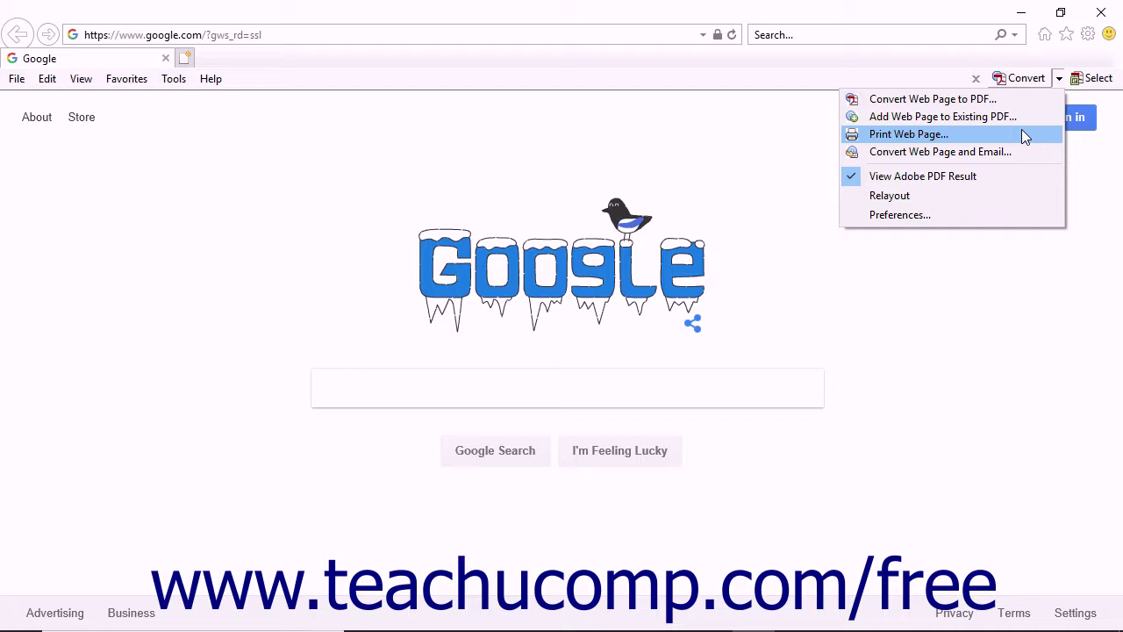
{"action": "left_click", "coordinate": [1024, 136]}
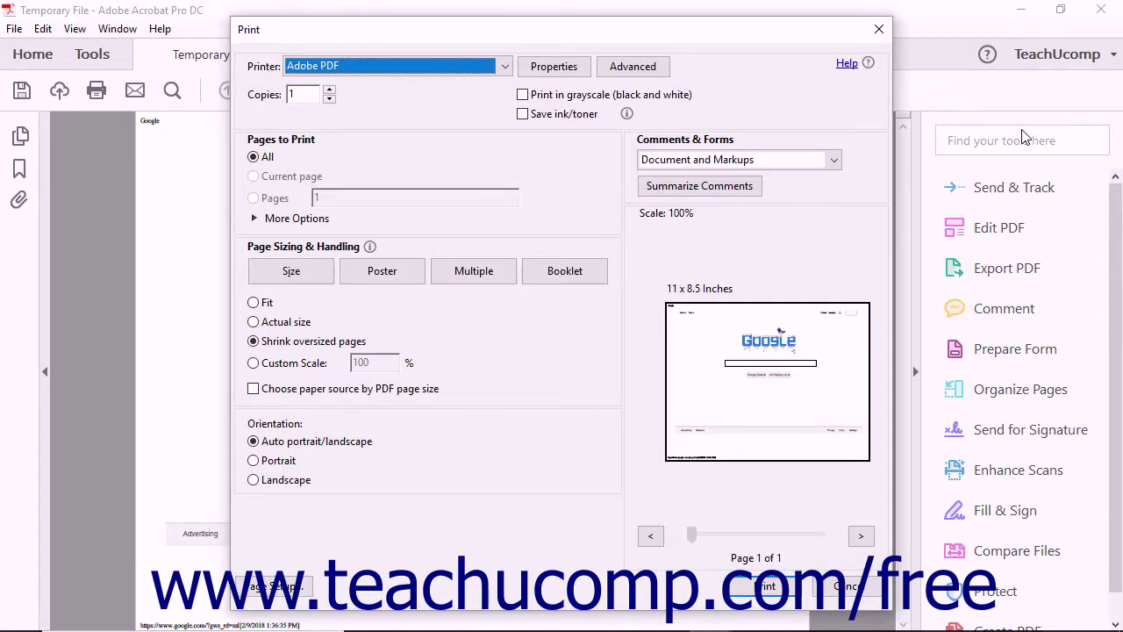
{"action": "left_click", "coordinate": [791, 397]}
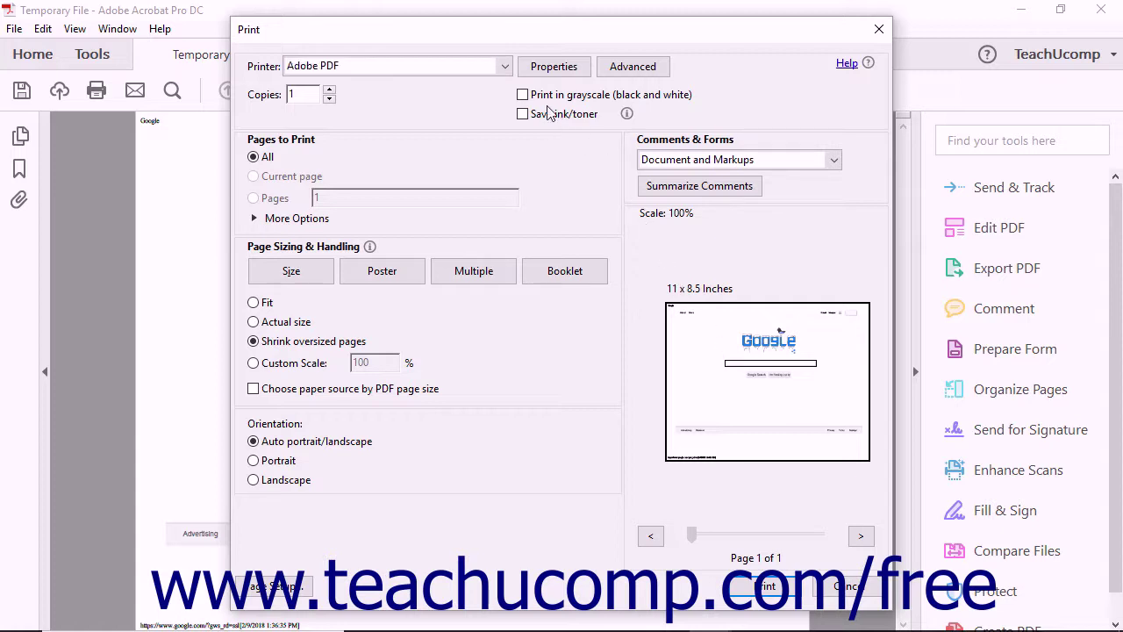
{"action": "left_click", "coordinate": [523, 95]}
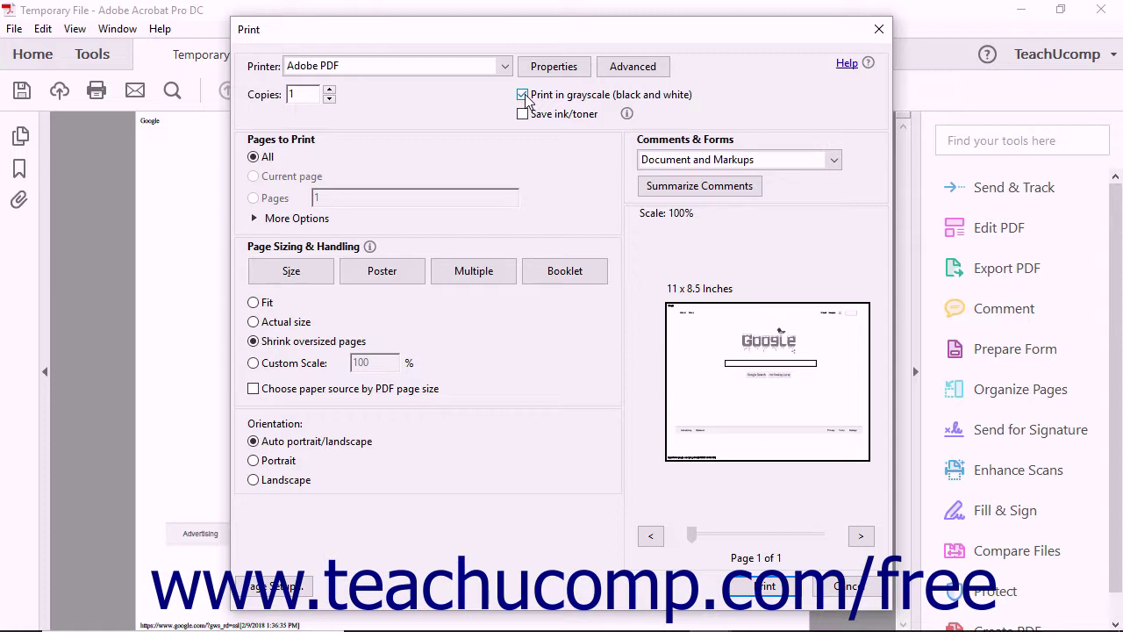
{"action": "left_click", "coordinate": [523, 95]}
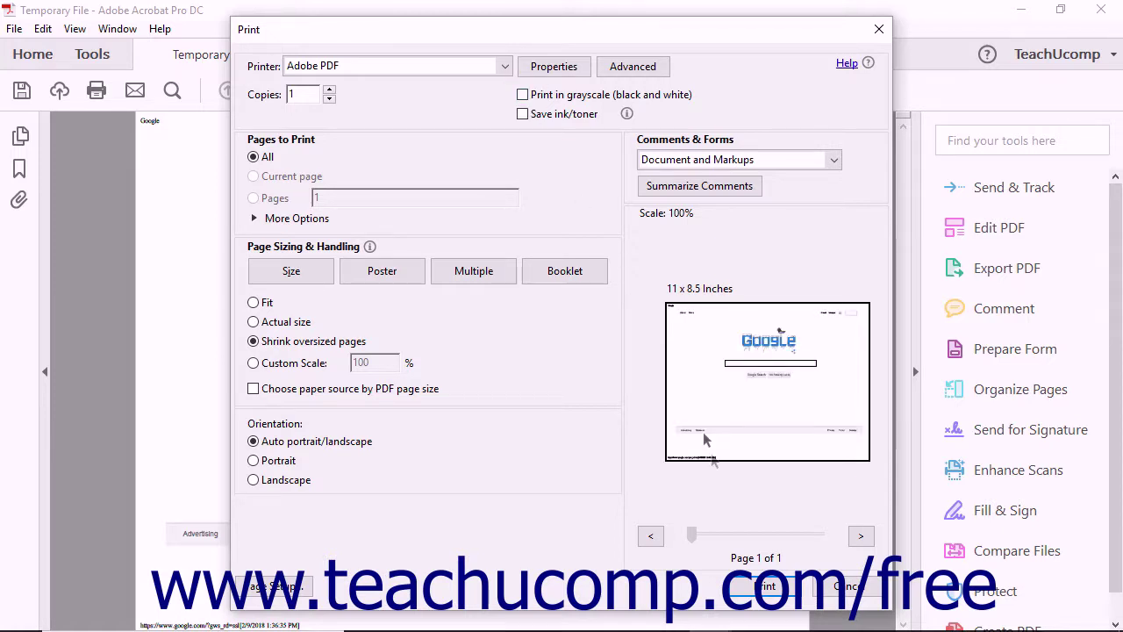
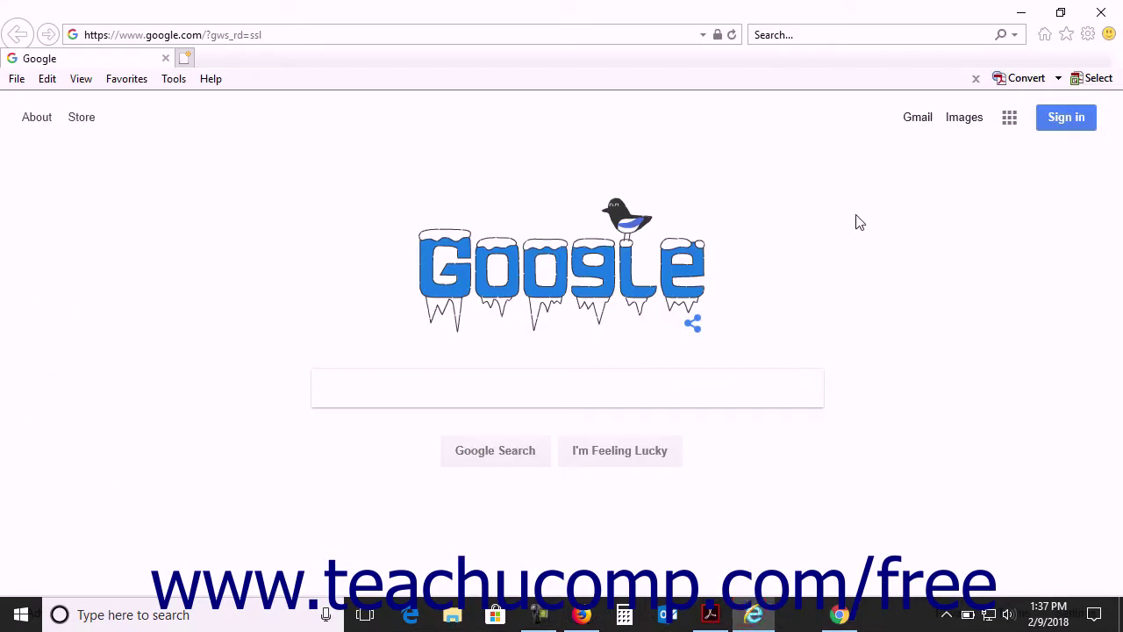
Step: Convert the Google page to a PDF for emailing, saving it as Google in the Desktop's Sample Pictures folder
{"action": "left_click", "coordinate": [1059, 79]}
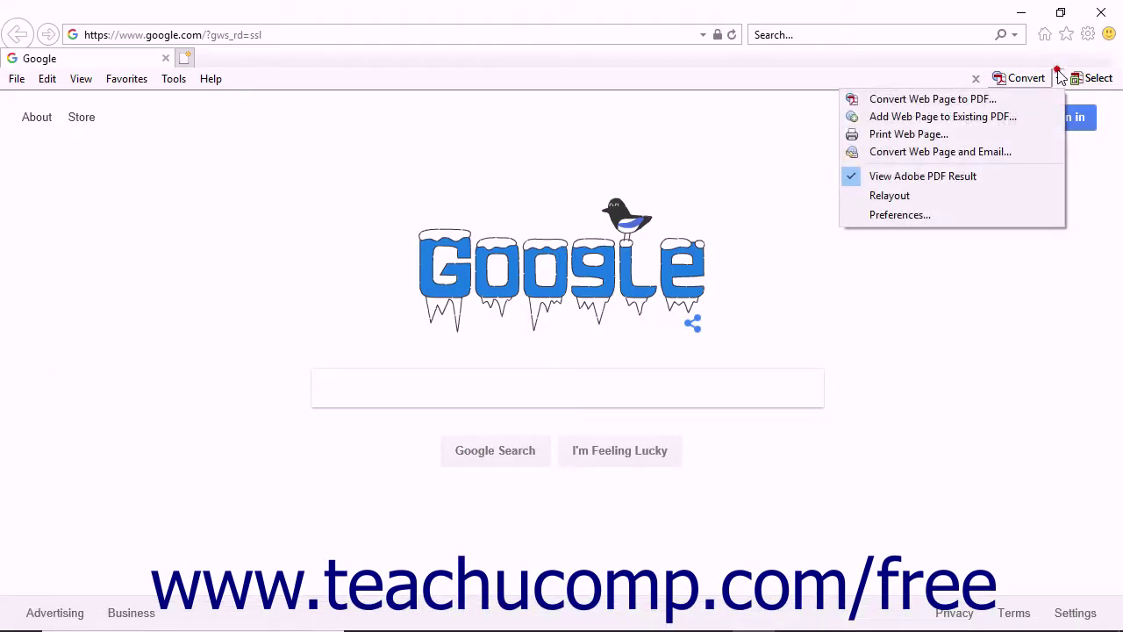
{"action": "left_click", "coordinate": [1005, 153]}
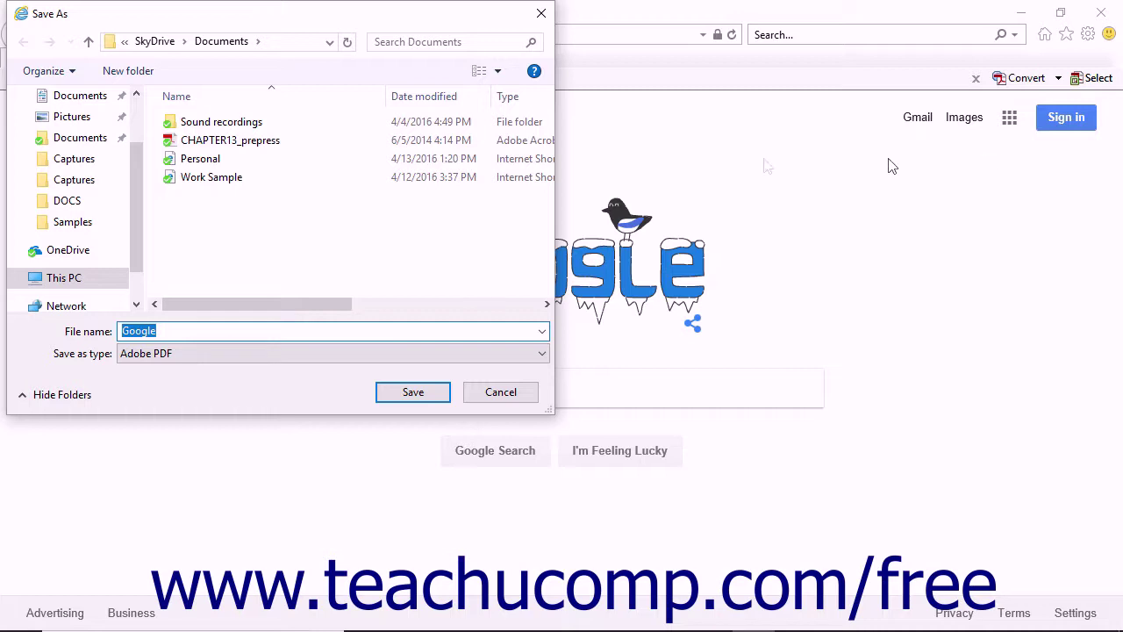
{"action": "left_click", "coordinate": [139, 176]}
{"action": "scroll", "coordinate": [138, 176], "scroll_direction": "up", "scroll_amount": 3}
{"action": "left_click", "coordinate": [84, 132]}
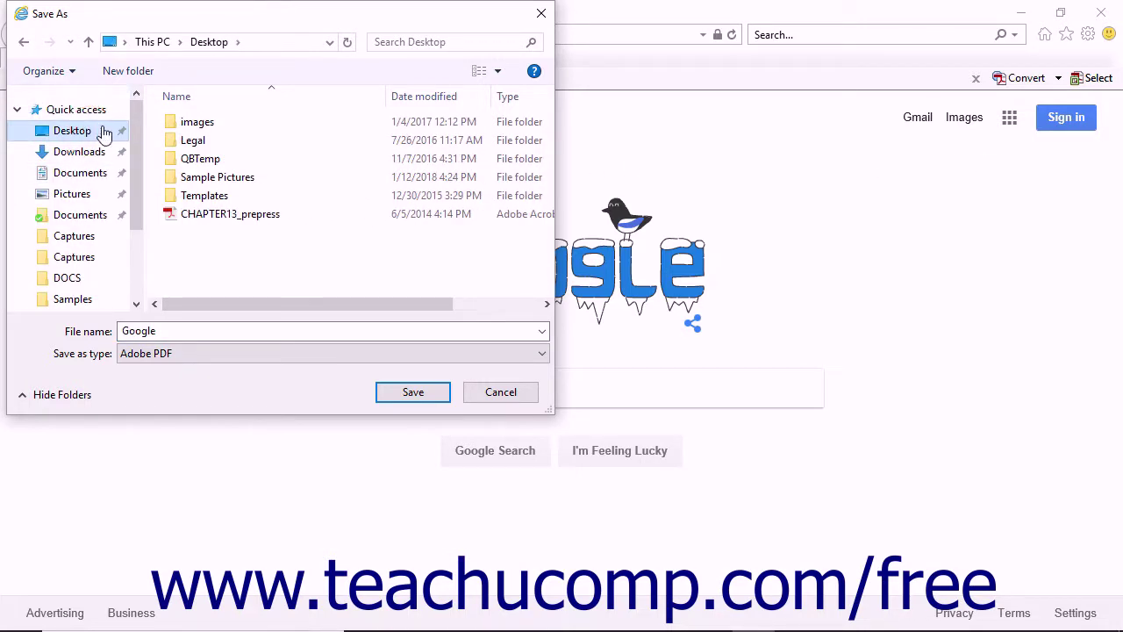
{"action": "double_click", "coordinate": [196, 180]}
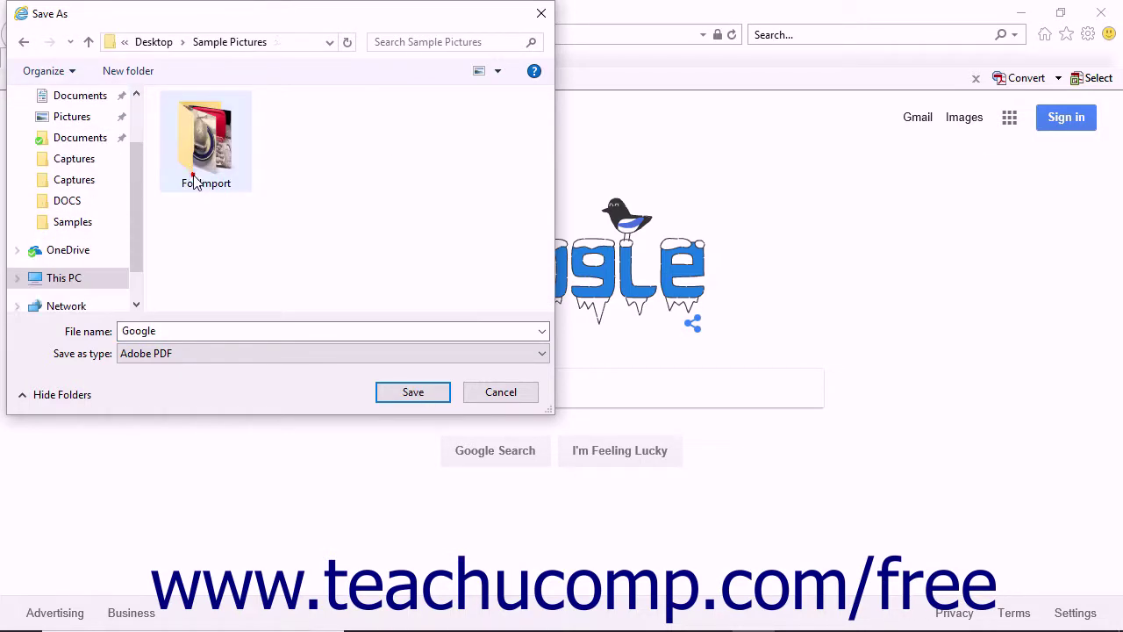
{"action": "left_click", "coordinate": [409, 392]}
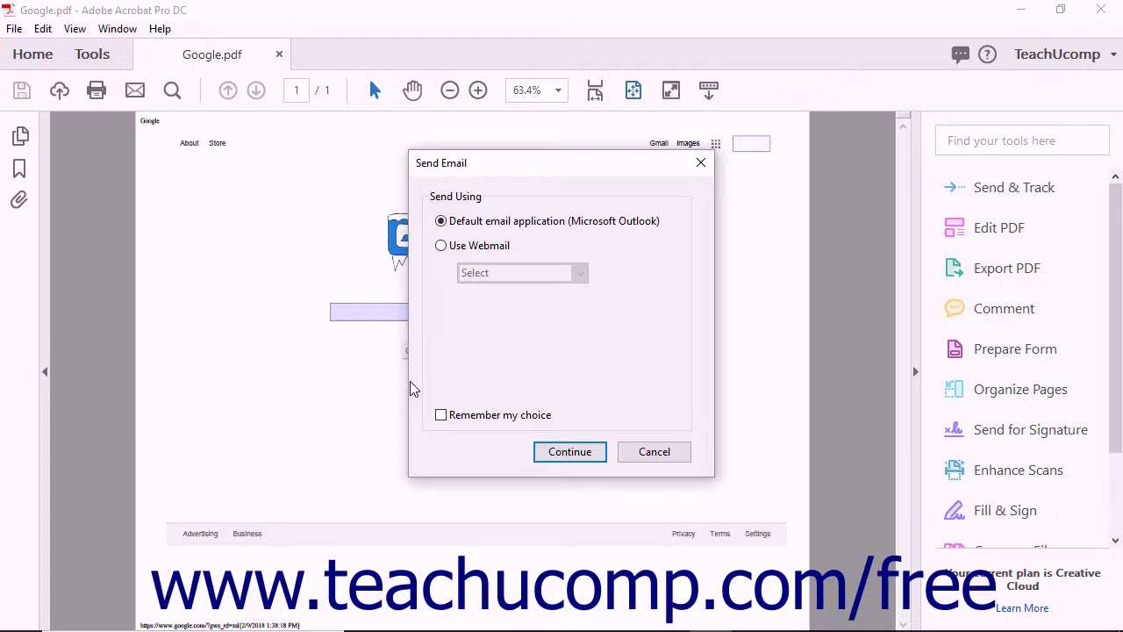
Step: Create an email with the PDF attached using the default application, Microsoft Outlook, and close the message unsent
{"action": "left_click", "coordinate": [553, 453]}
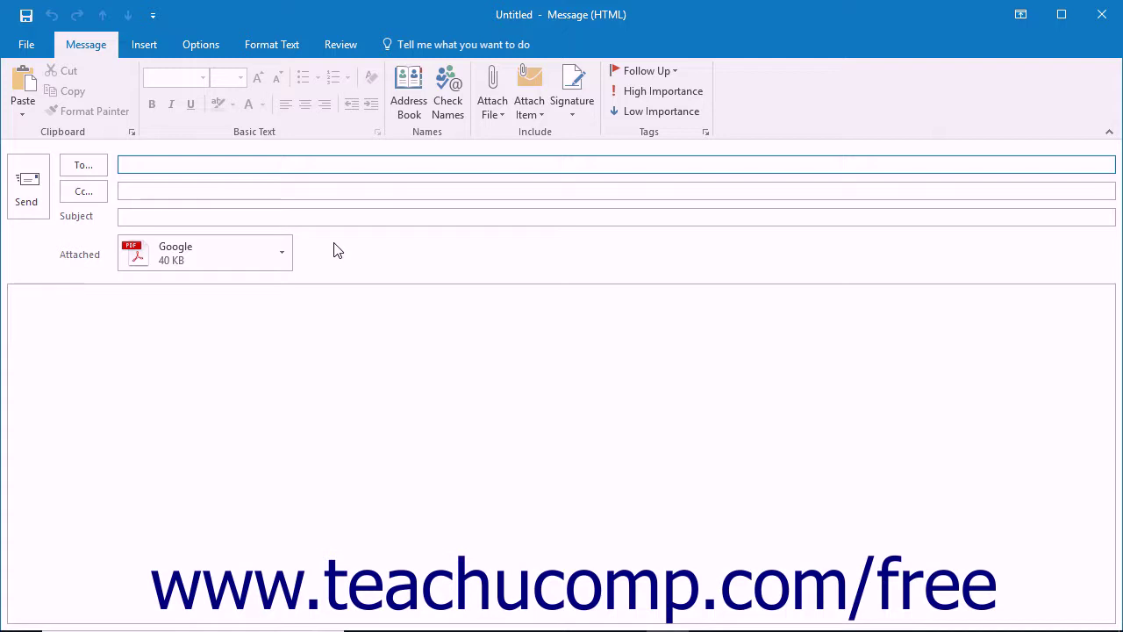
{"action": "left_click", "coordinate": [1103, 15]}
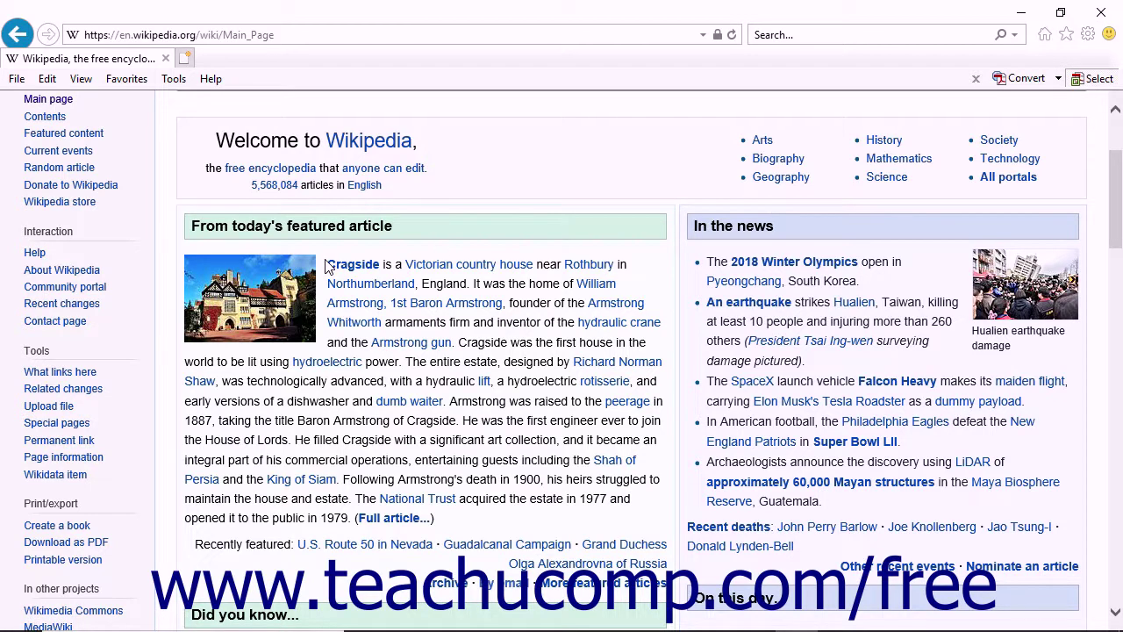
Step: Select Wikipedia's featured article block and convert it to a PDF named "Wikipedia, the free encyclopedia" in the Sample Pictures folder
{"action": "left_click_drag", "start_coordinate": [325, 264], "coordinate": [353, 518]}
{"action": "left_click", "coordinate": [354, 517]}
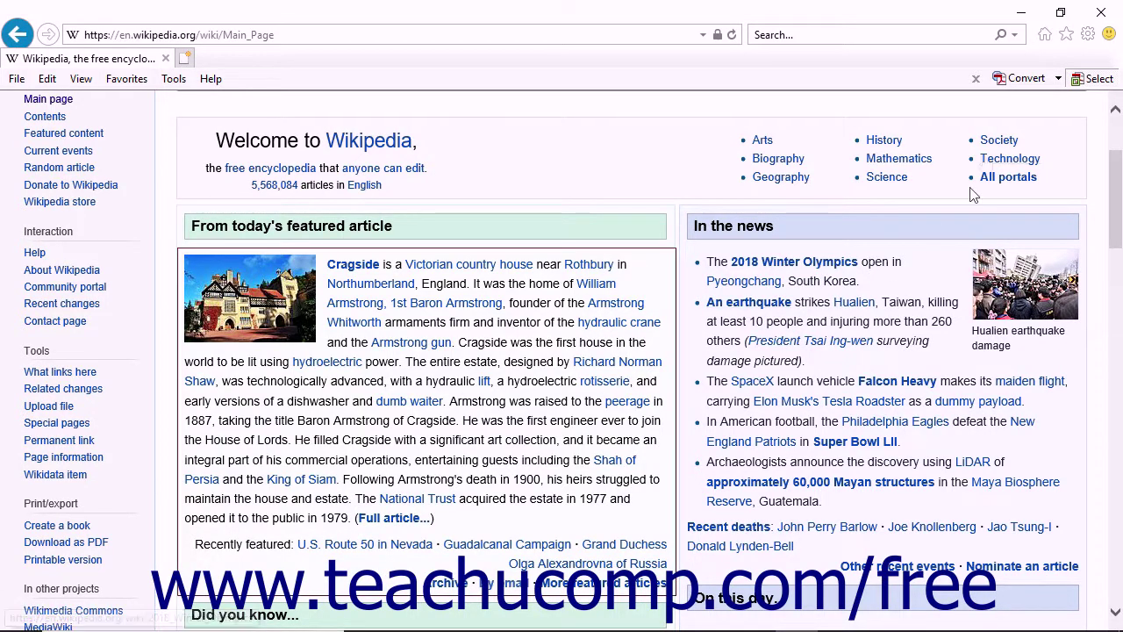
{"action": "left_click", "coordinate": [1022, 81]}
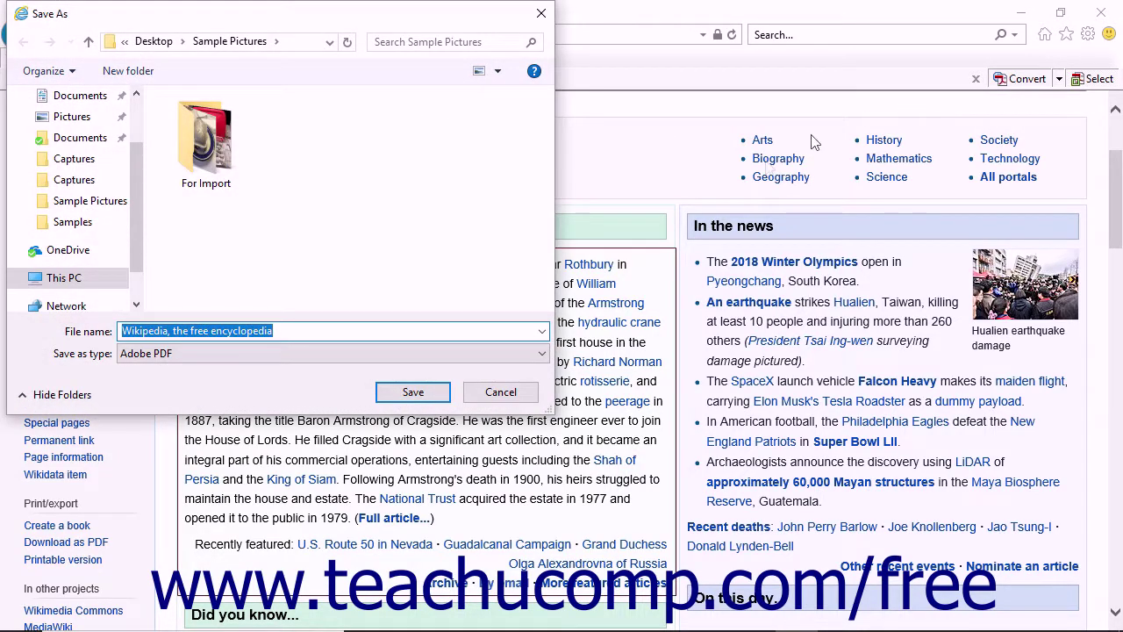
{"action": "left_click", "coordinate": [402, 397]}
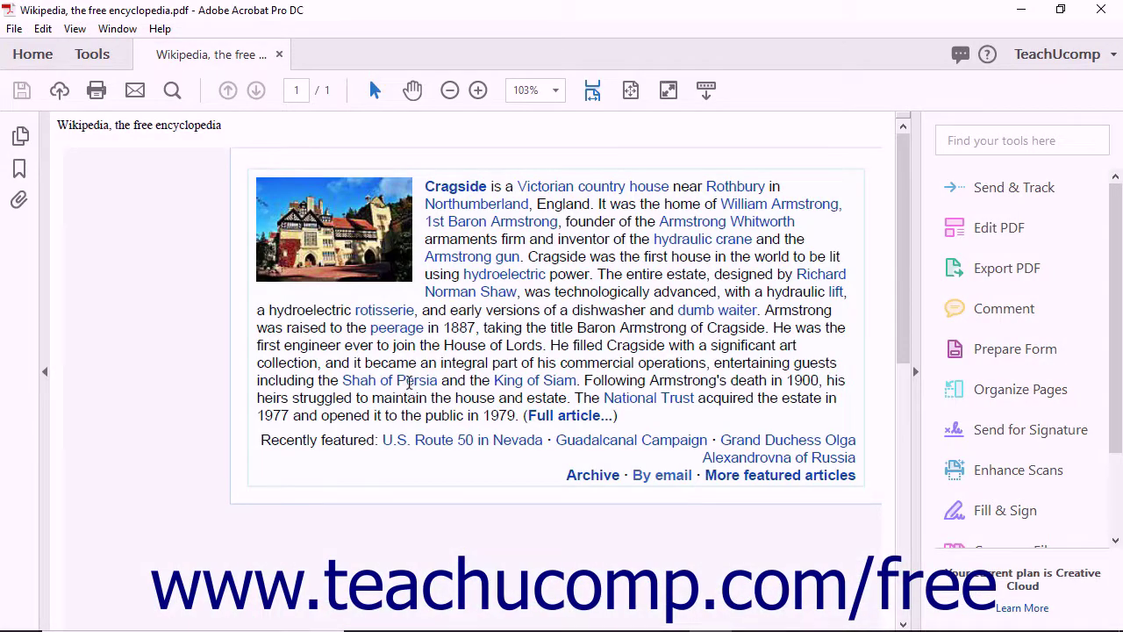
{"action": "scroll", "coordinate": [406, 391], "scroll_direction": "down", "scroll_amount": 5}
{"action": "scroll", "coordinate": [408, 389], "scroll_direction": "up", "scroll_amount": 5}
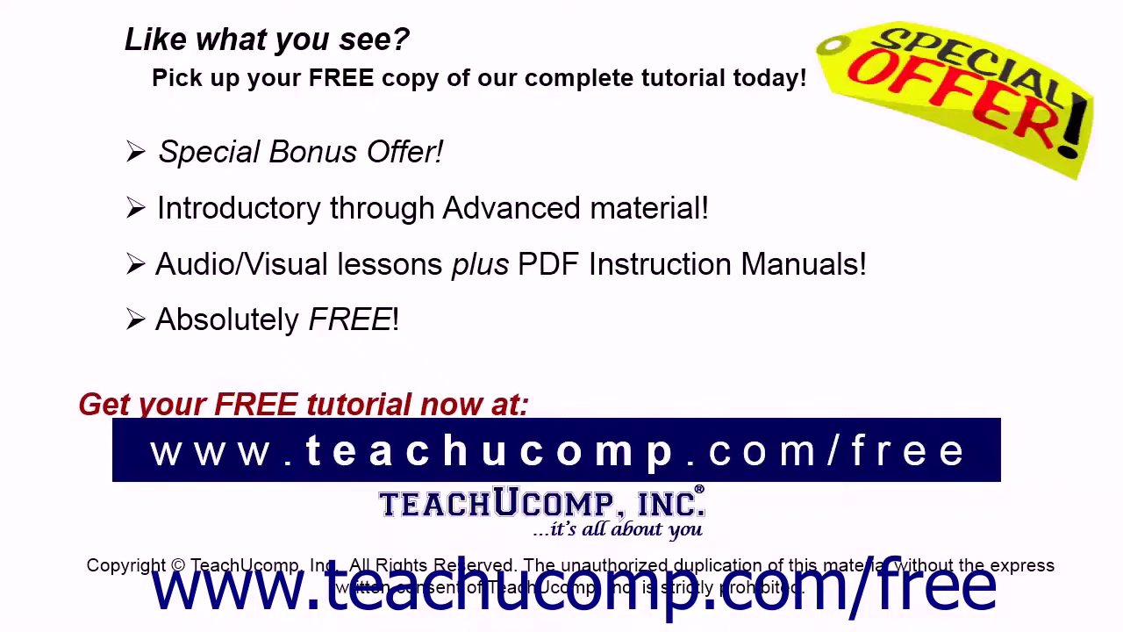